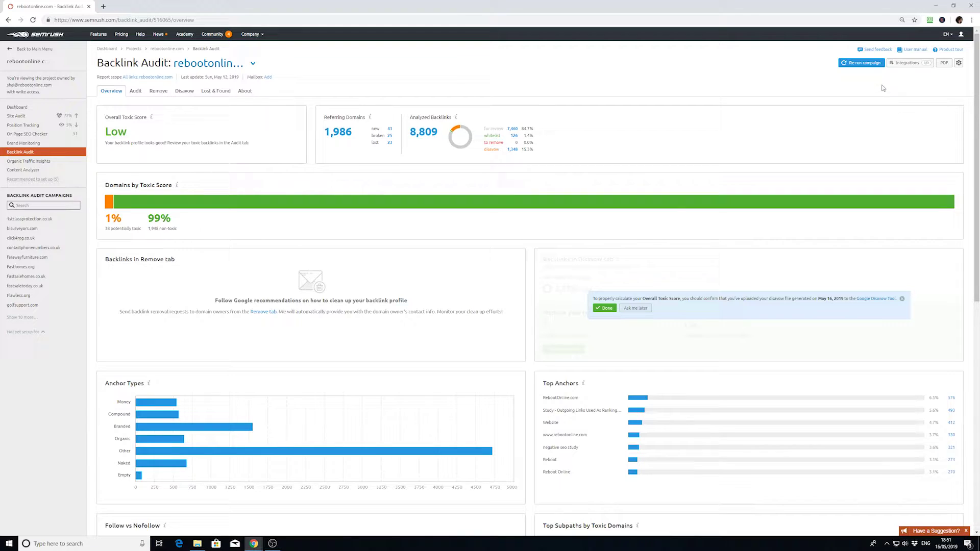
Review the connected integrations list on the Backlink Audit overview, then close it.
left_click(906, 63)
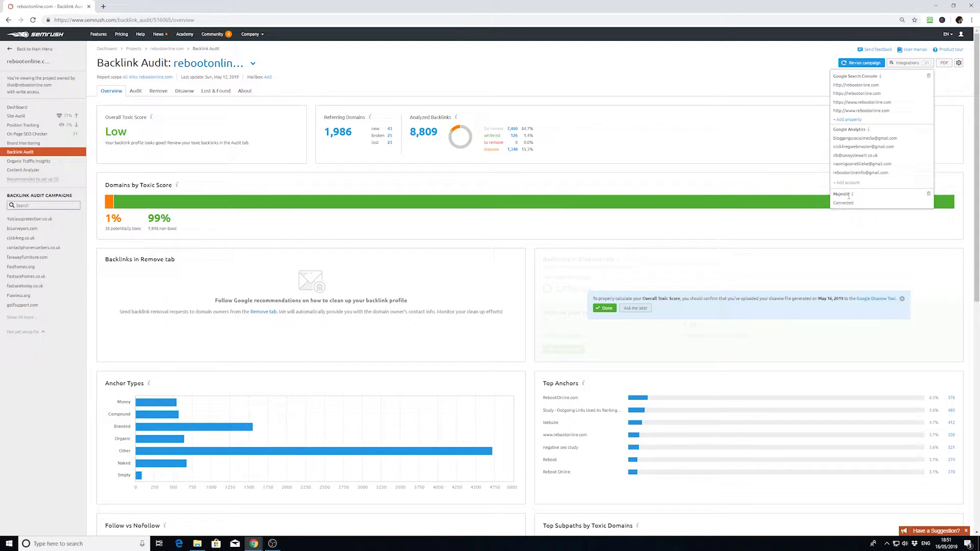
left_click(755, 167)
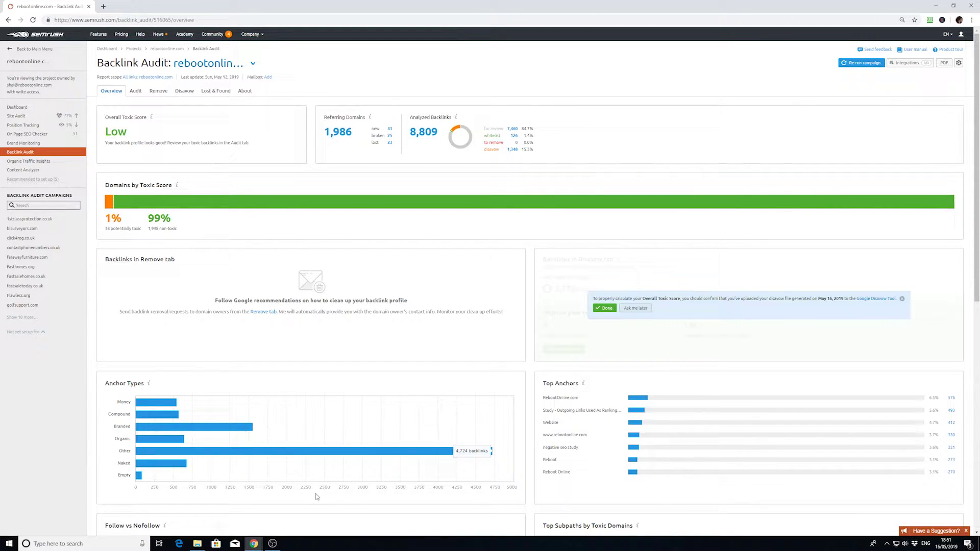
mouse_move(254, 544)
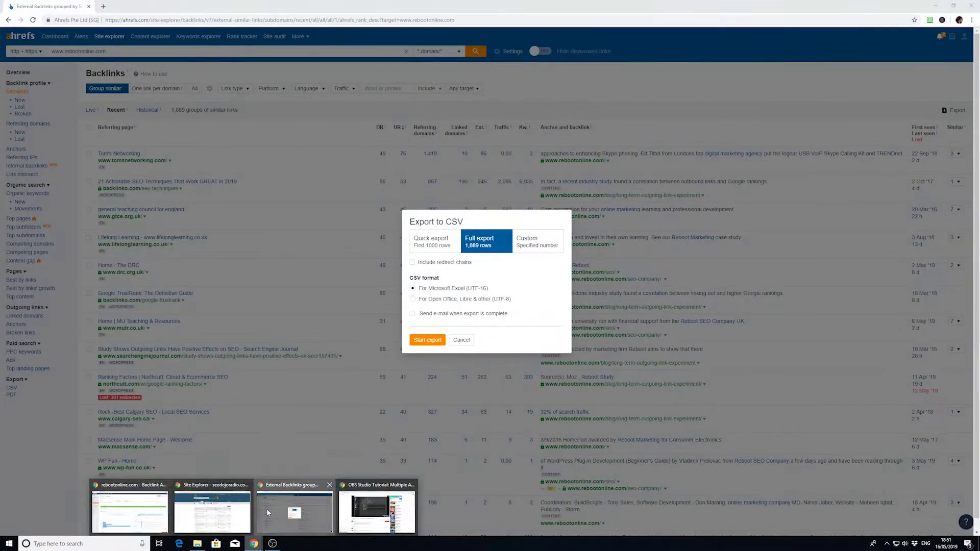
In Ahrefs, start a backlinks CSV export set to Full export of all 1,889 rows.
left_click(294, 512)
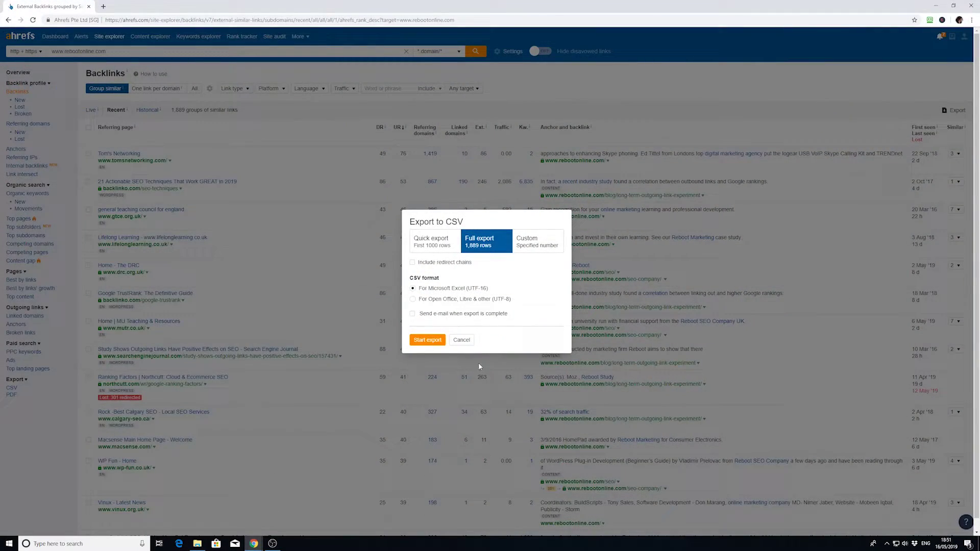
left_click(460, 339)
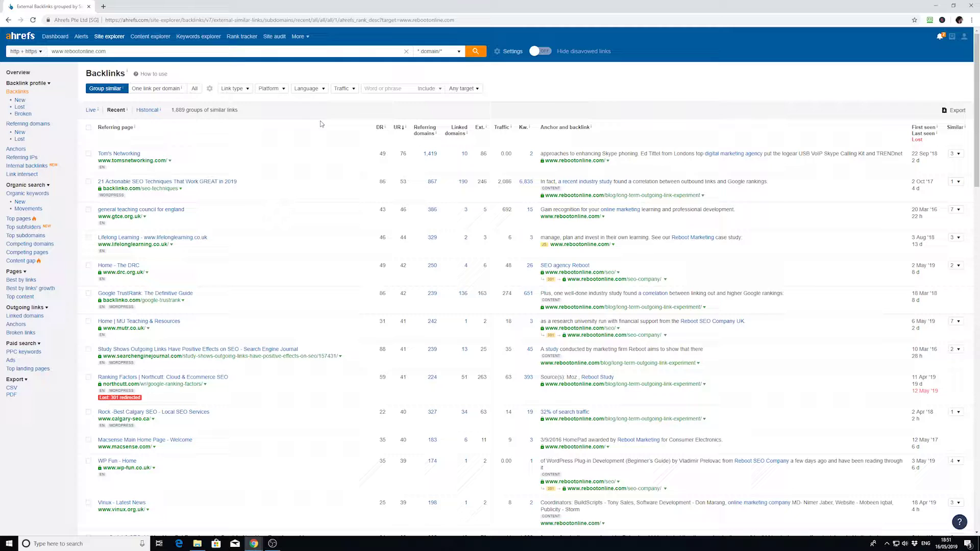
left_click(953, 110)
left_click(488, 250)
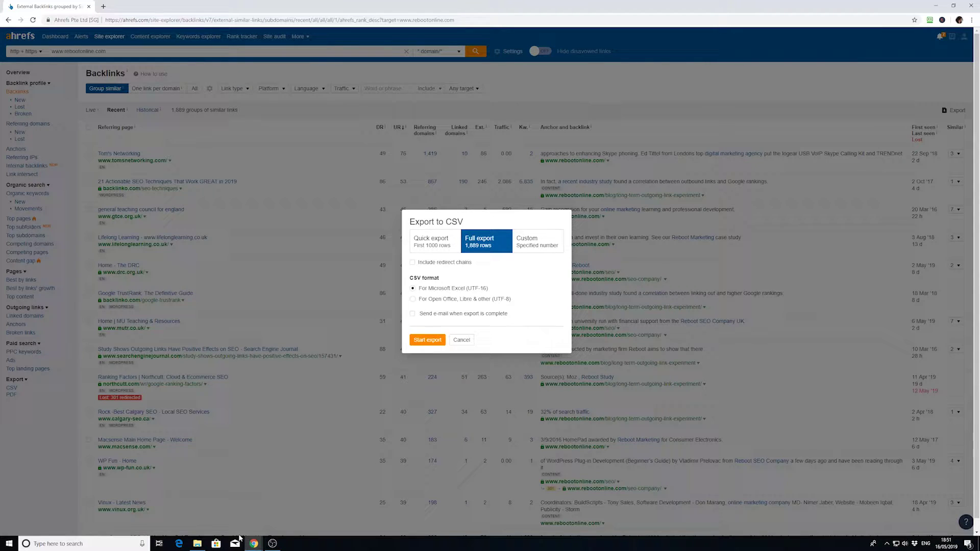
mouse_move(253, 544)
left_click(130, 512)
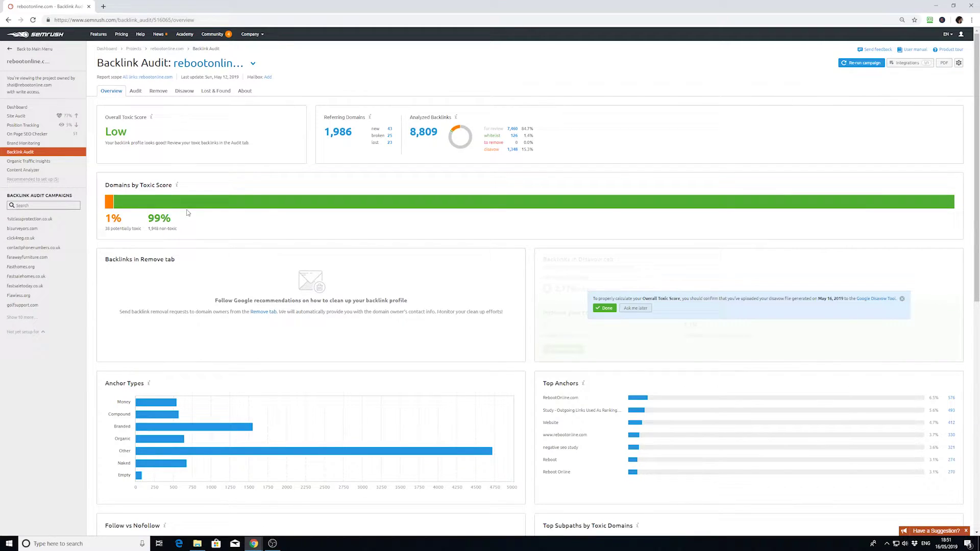
left_click(136, 90)
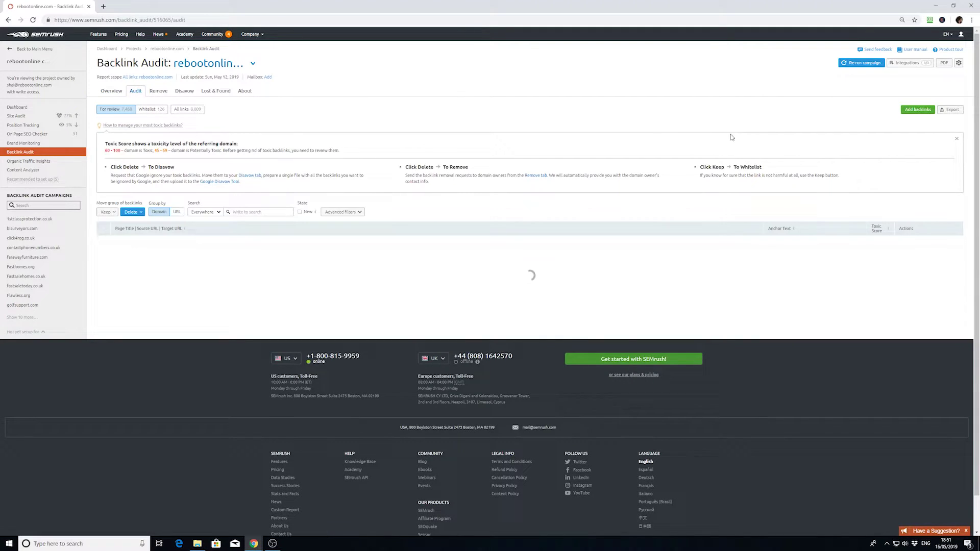
left_click(908, 113)
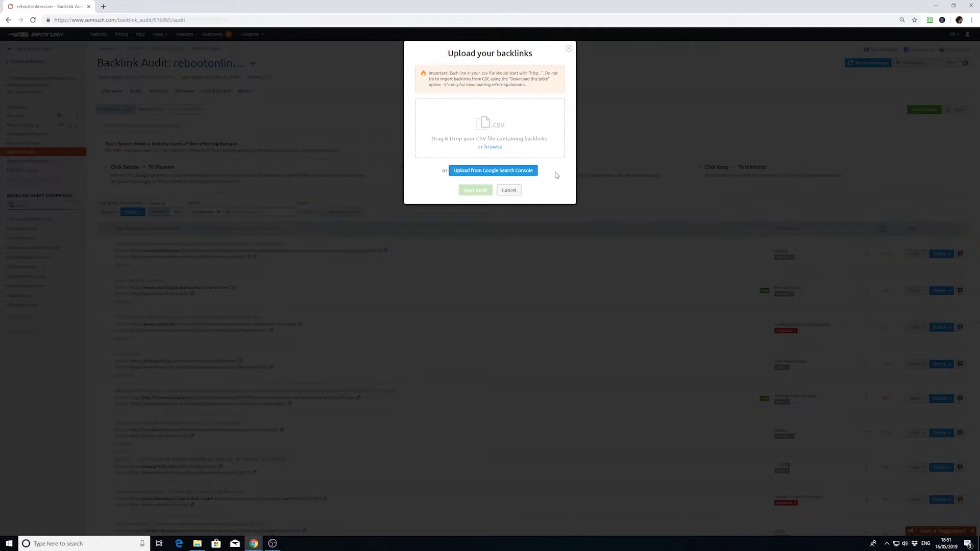
left_click(510, 190)
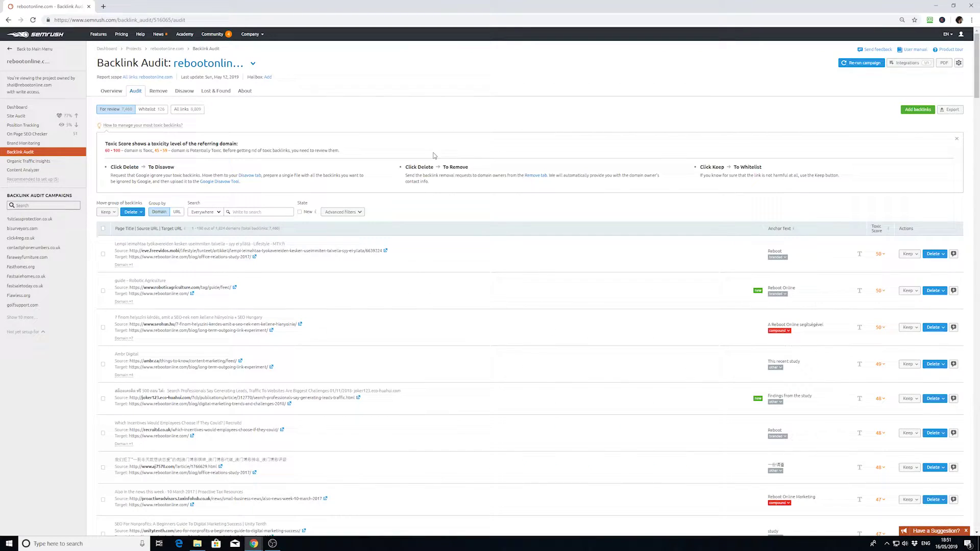
left_click(112, 92)
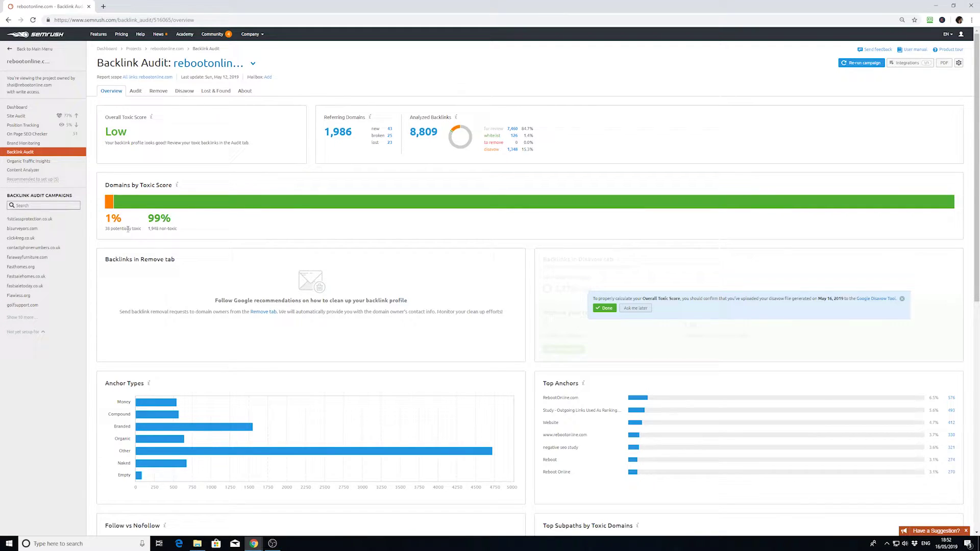
On the Audit tab, select the first backlink and start moving it to the whitelist.
left_click(135, 91)
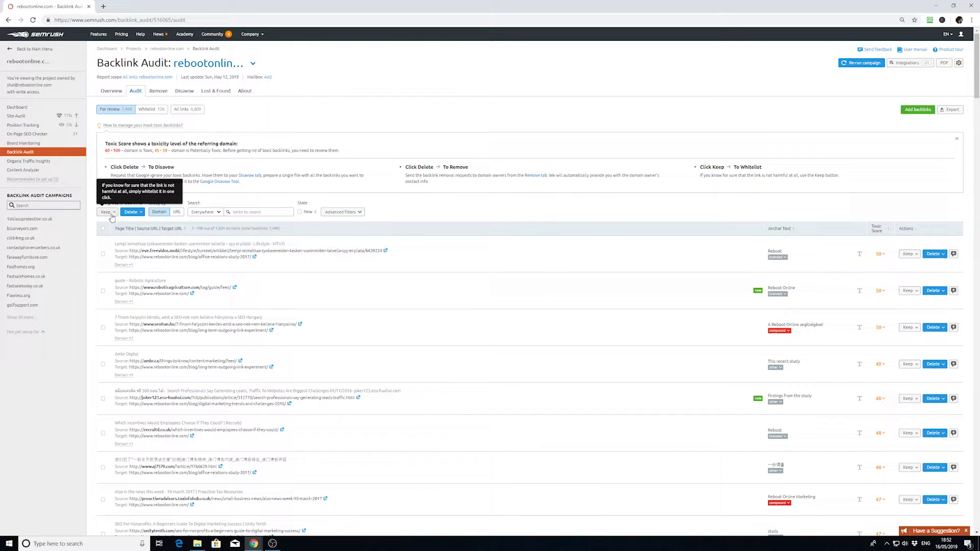
left_click(102, 254)
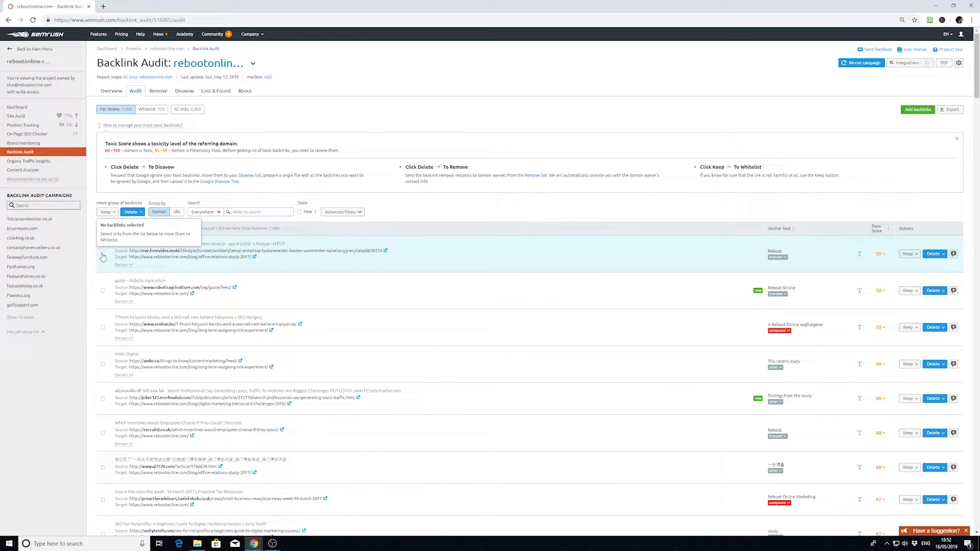
left_click(108, 213)
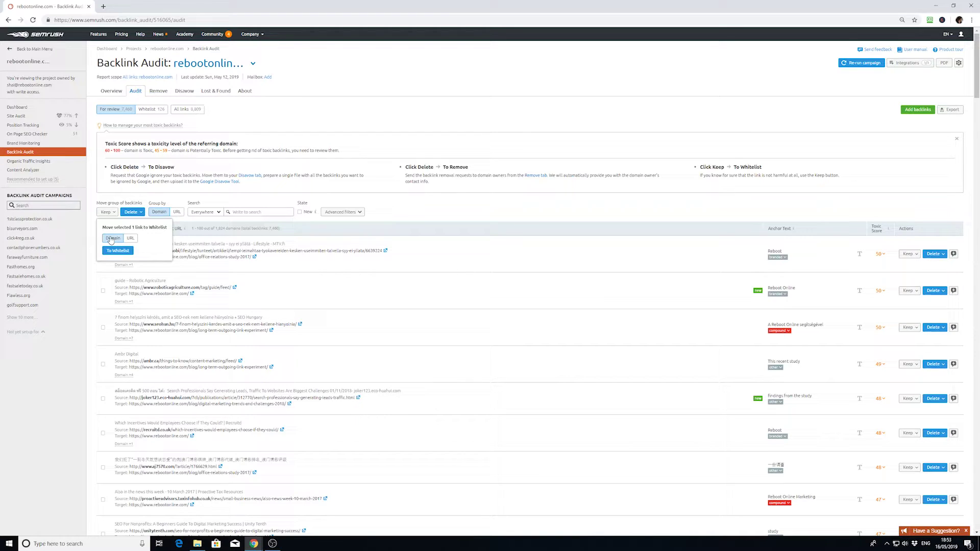
Toggle the whitelist scope between exact URL and whole domain, then dismiss without moving anything.
left_click(130, 237)
left_click(114, 238)
left_click(168, 204)
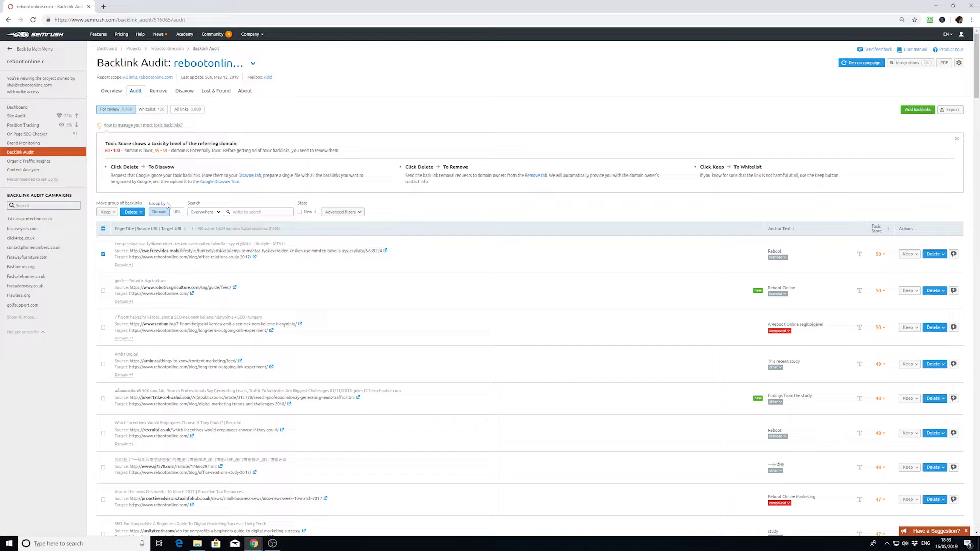
left_click(103, 253)
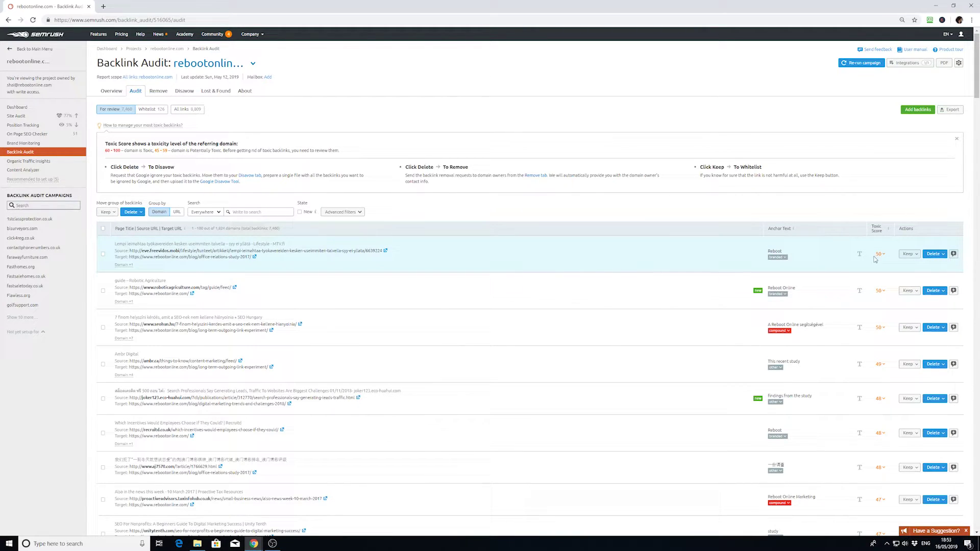
left_click(880, 255)
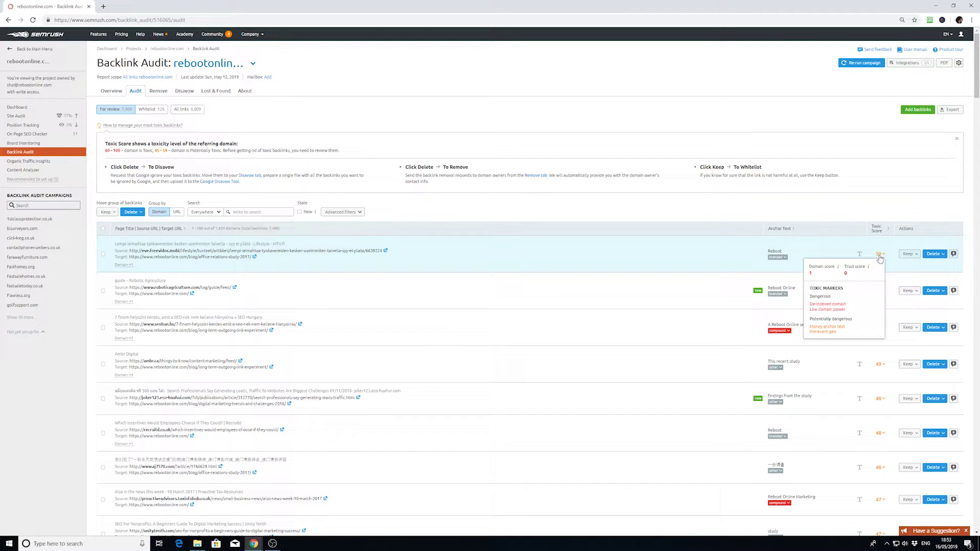
left_click(852, 305)
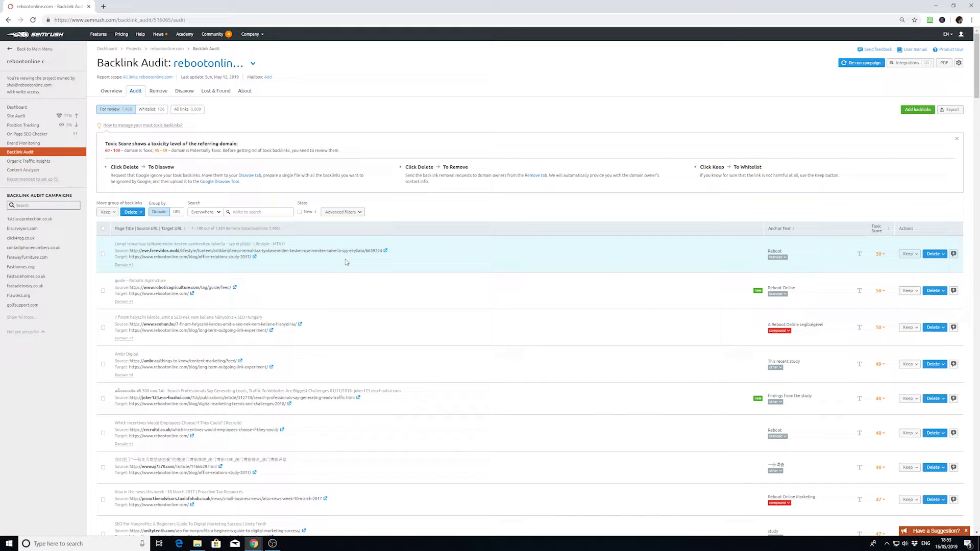
Open the first backlink's source page, then look up the copied feed URL in Majestic Site Explorer.
left_click(235, 288)
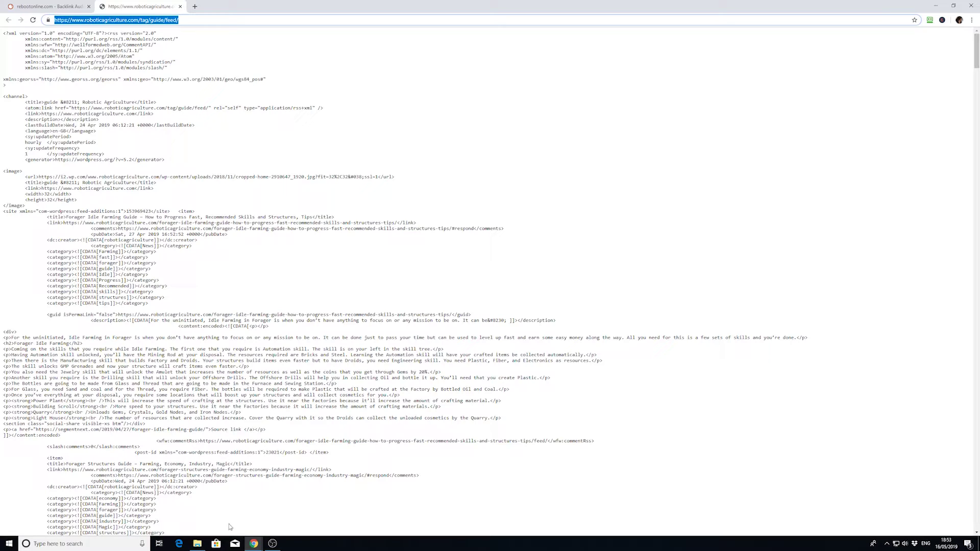
left_click(253, 544)
left_click(209, 502)
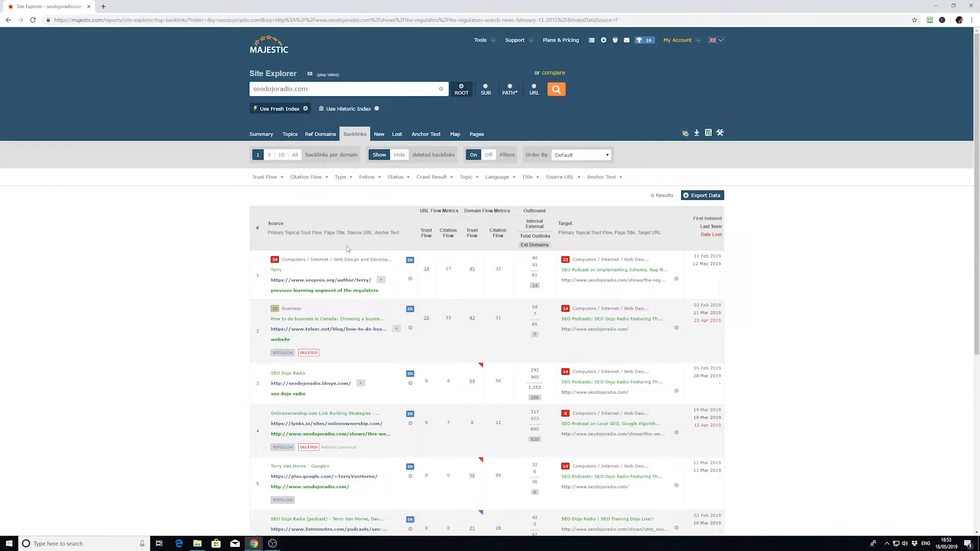
left_click(333, 91)
key("ctrl+a")
type("https://www.roboticagriculture.com/tag/guide/feed/")
left_click(557, 90)
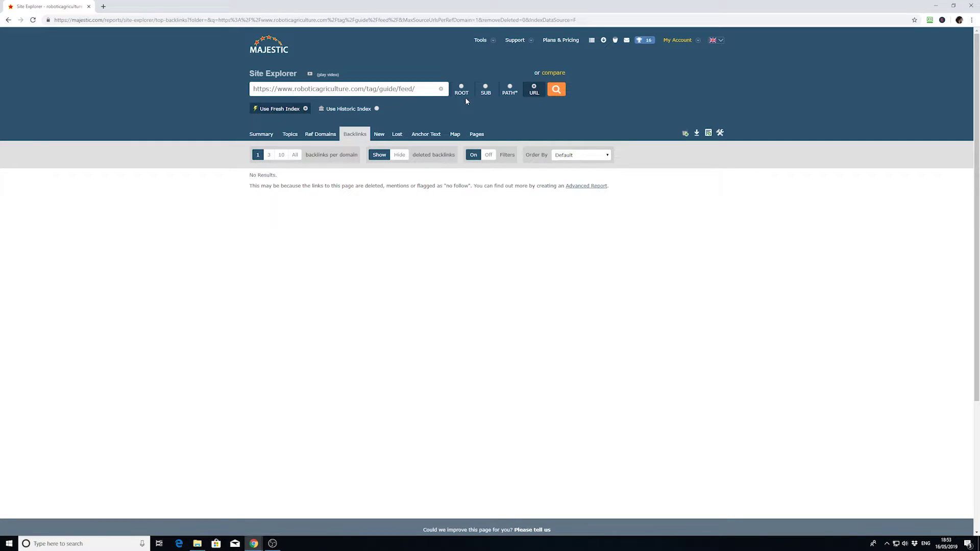
Switch Majestic to the roboticagriculture.com root domain, view its summary, and return to its backlinks list.
left_click(462, 92)
left_click(261, 134)
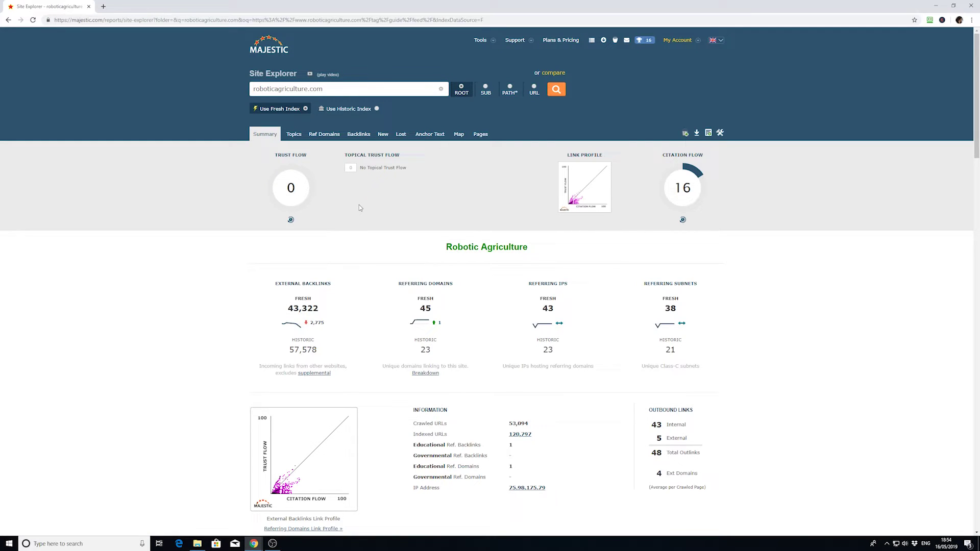
left_click(359, 135)
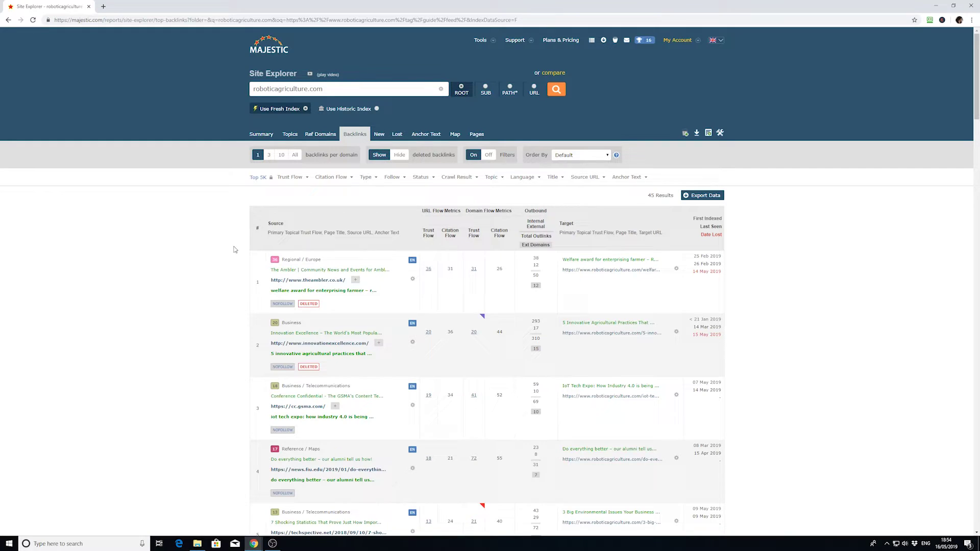
scroll(232, 274, "down", 2)
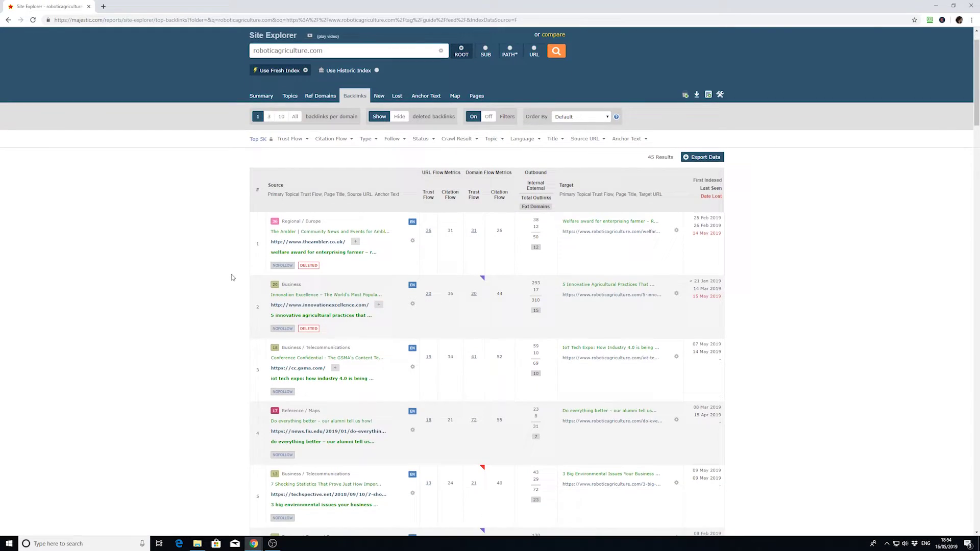
scroll(234, 274, "down", 1)
scroll(241, 275, "down", 1)
scroll(242, 275, "down", 1)
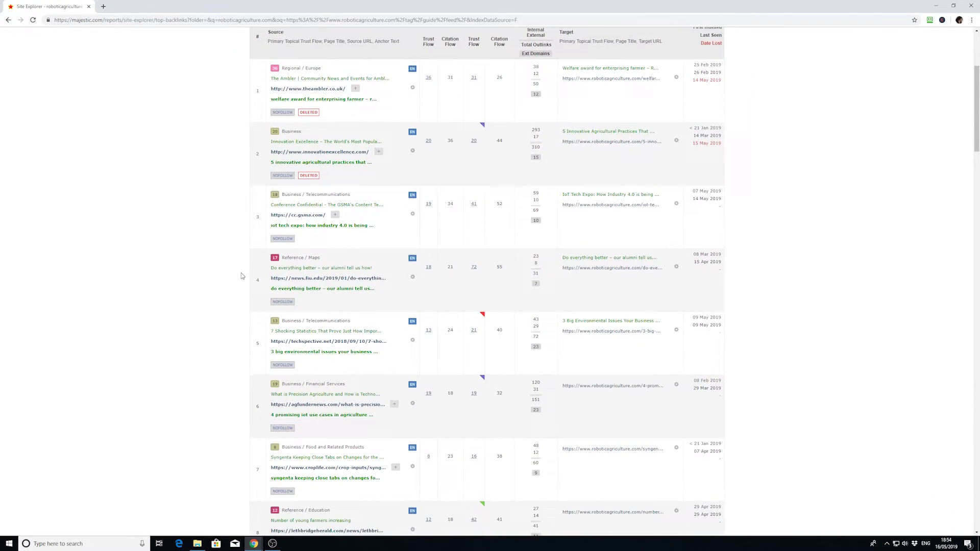
scroll(241, 275, "down", 1)
scroll(246, 276, "down", 1)
scroll(246, 276, "down", 1)
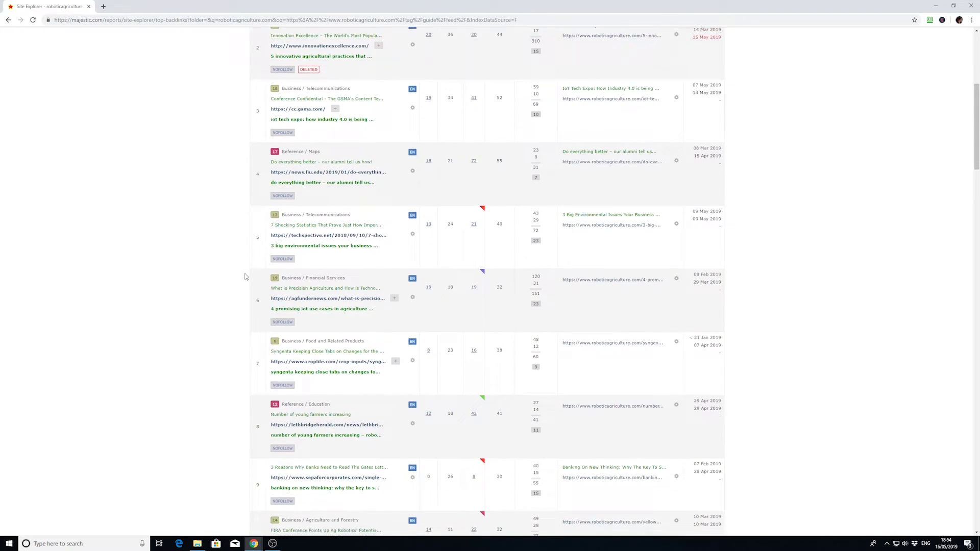
scroll(246, 276, "down", 1)
scroll(246, 276, "down", 1)
scroll(246, 275, "down", 2)
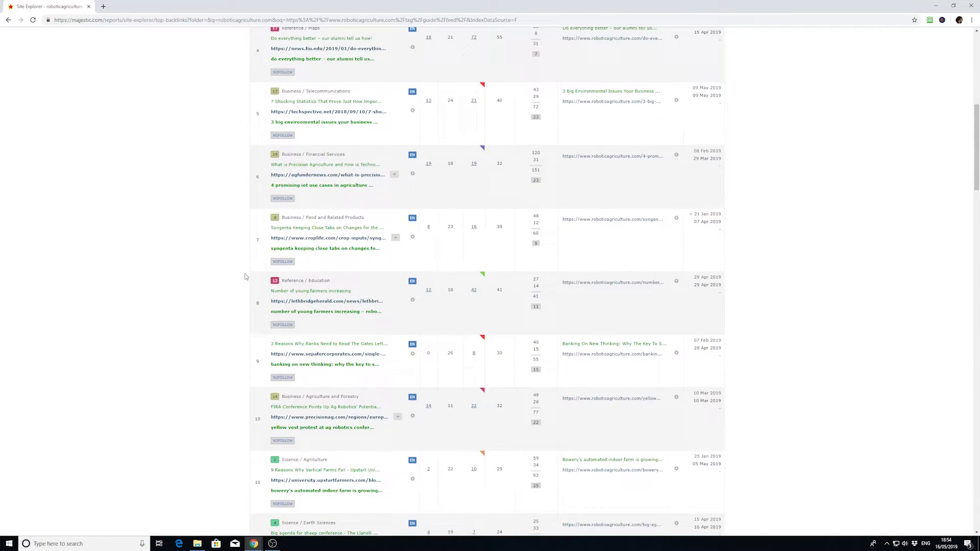
scroll(246, 275, "down", 1)
scroll(246, 276, "down", 1)
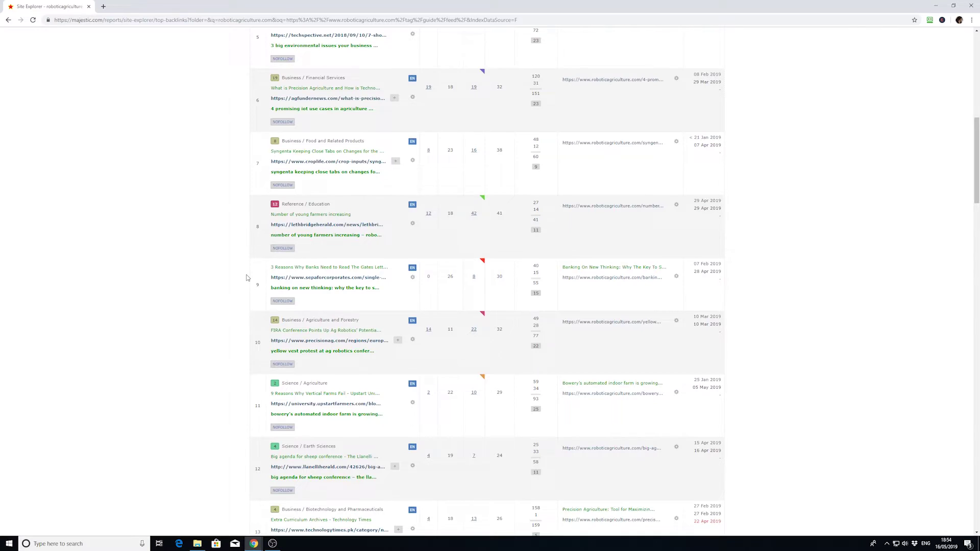
scroll(246, 277, "up", 5)
scroll(247, 278, "up", 5)
scroll(247, 306, "up", 5)
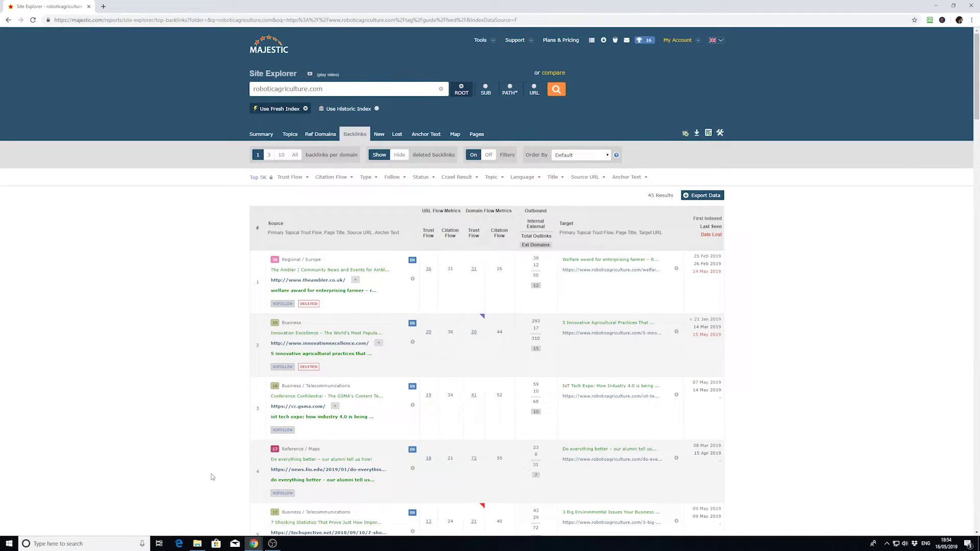
Back in SEMrush's Audit tab, select the top backlink and send its domain to the disavow list.
mouse_move(254, 543)
left_click(191, 508)
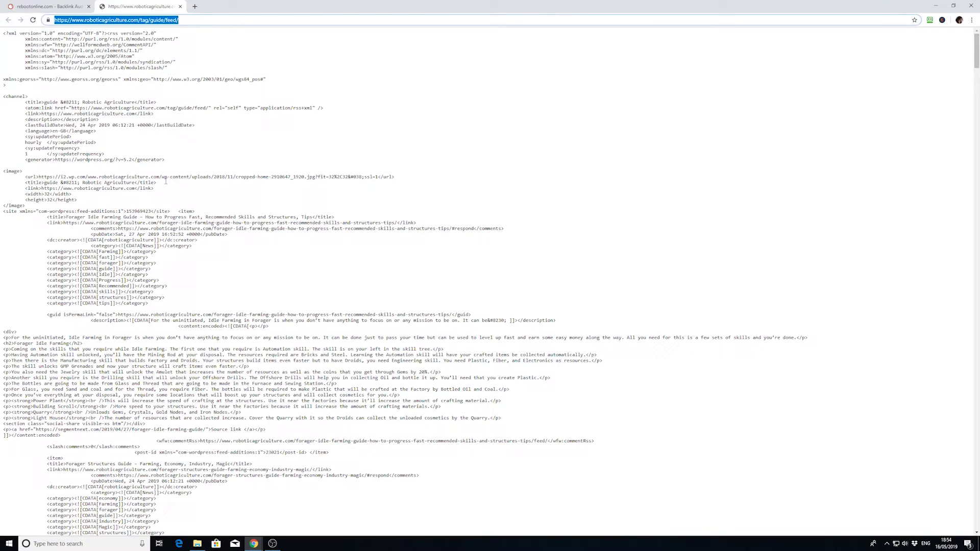
left_click(46, 7)
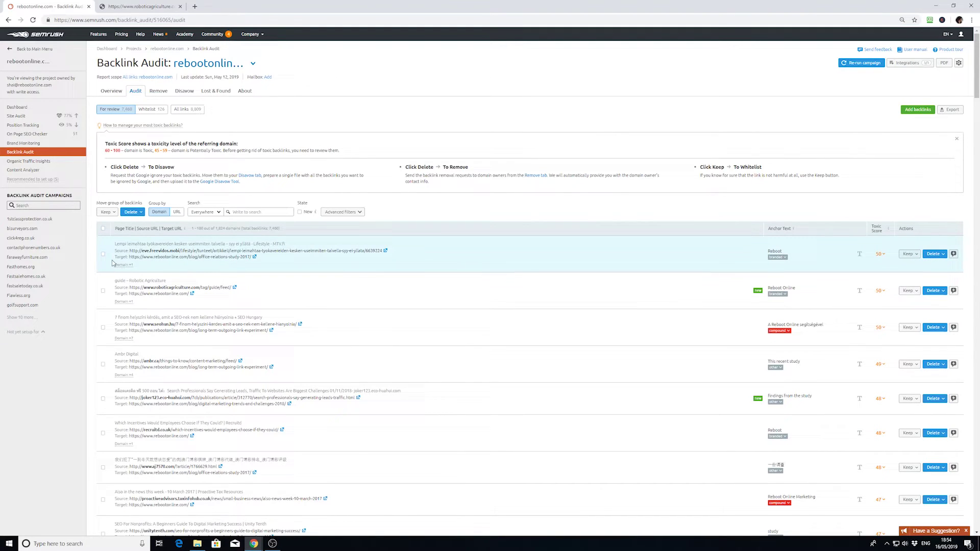
left_click(103, 253)
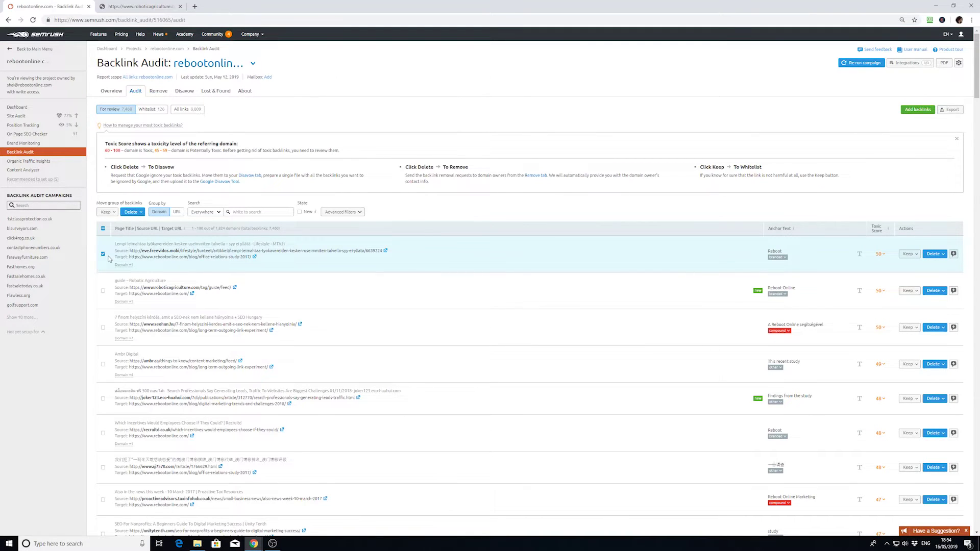
left_click(132, 212)
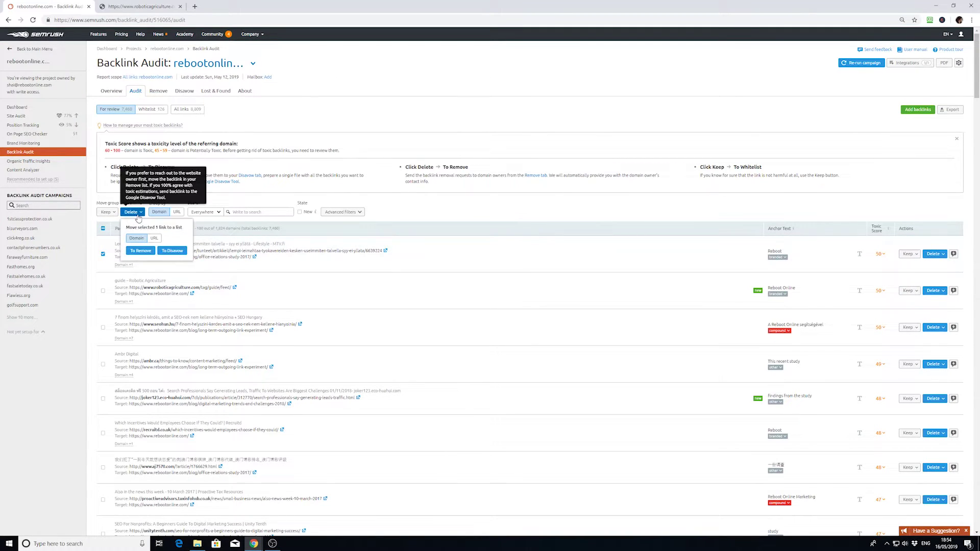
left_click(169, 251)
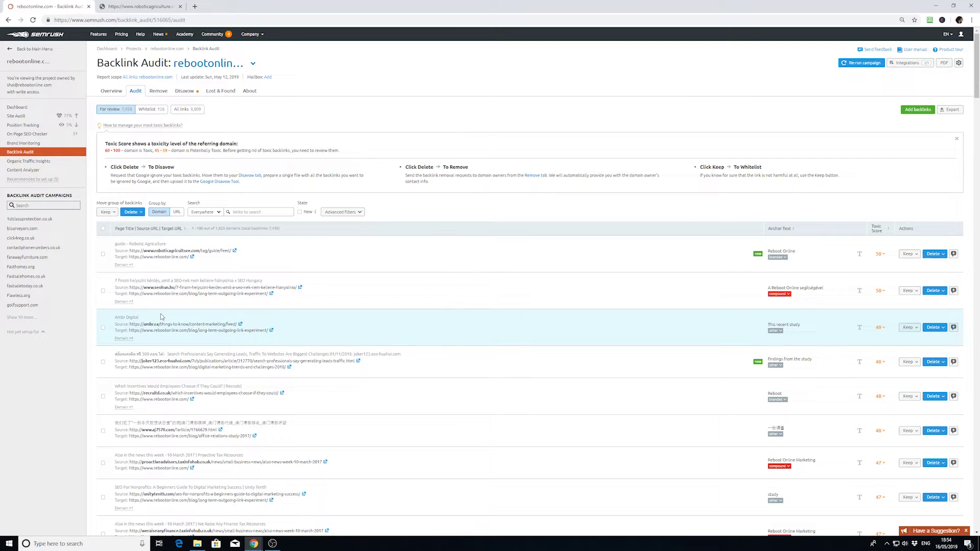
scroll(170, 342, "down", 1)
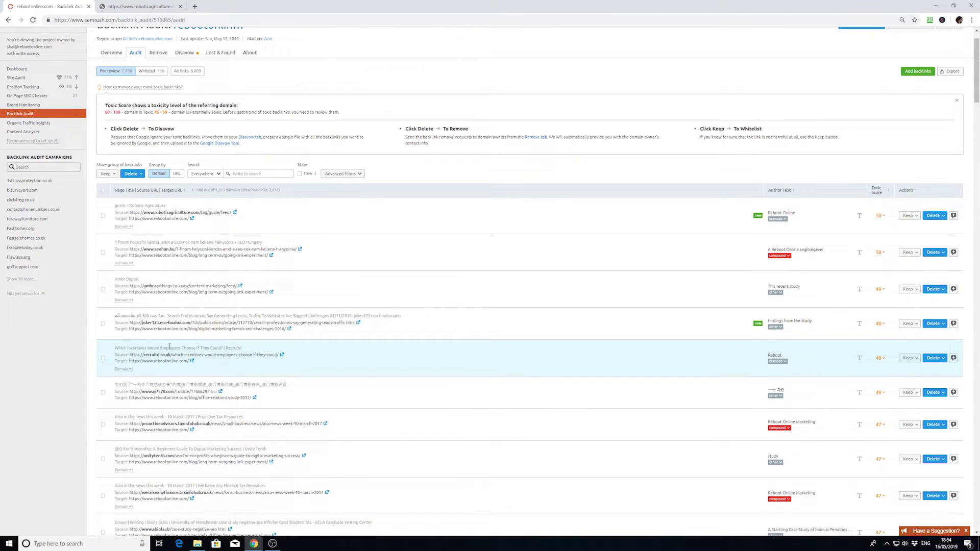
scroll(177, 379, "up", 1)
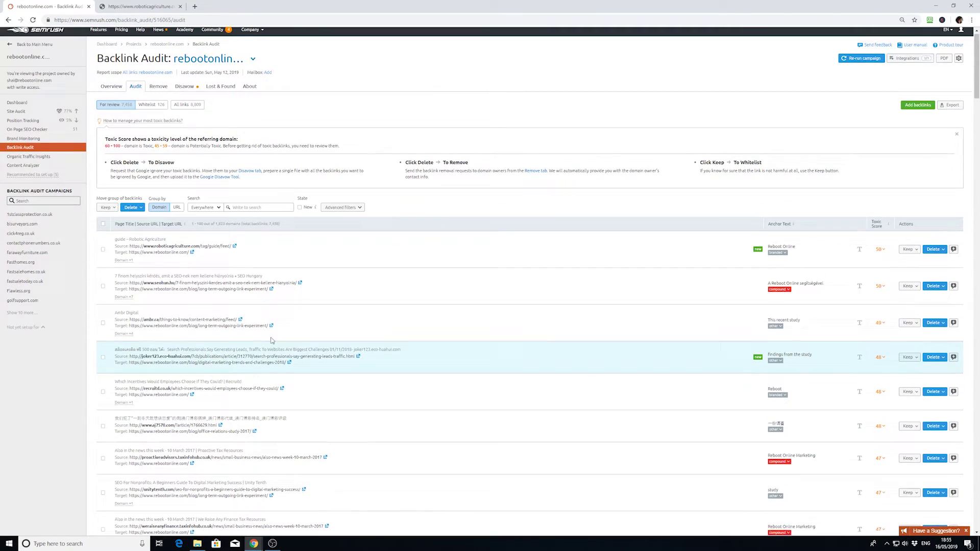
Filter the audit list to backlinks flagged with the Community warning toxic marker.
left_click(346, 213)
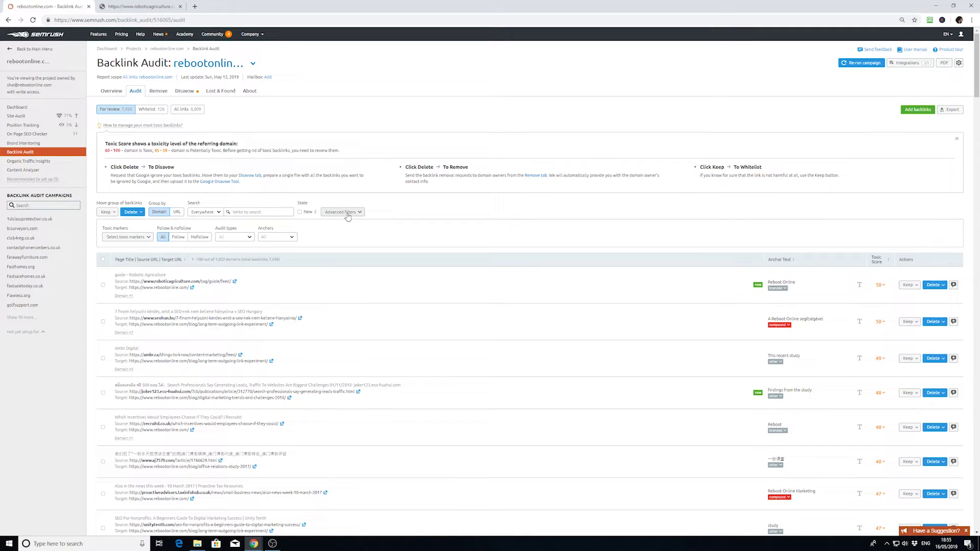
left_click(139, 238)
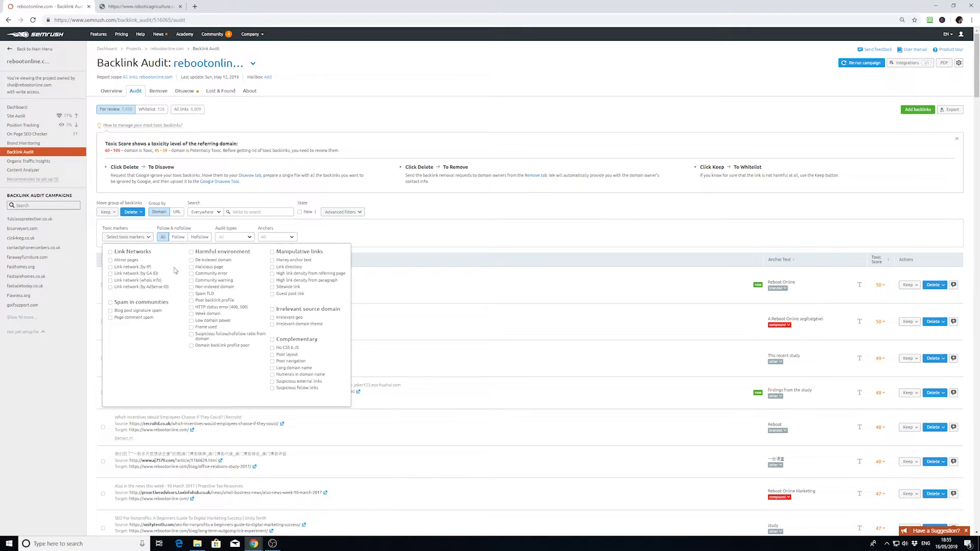
left_click(192, 280)
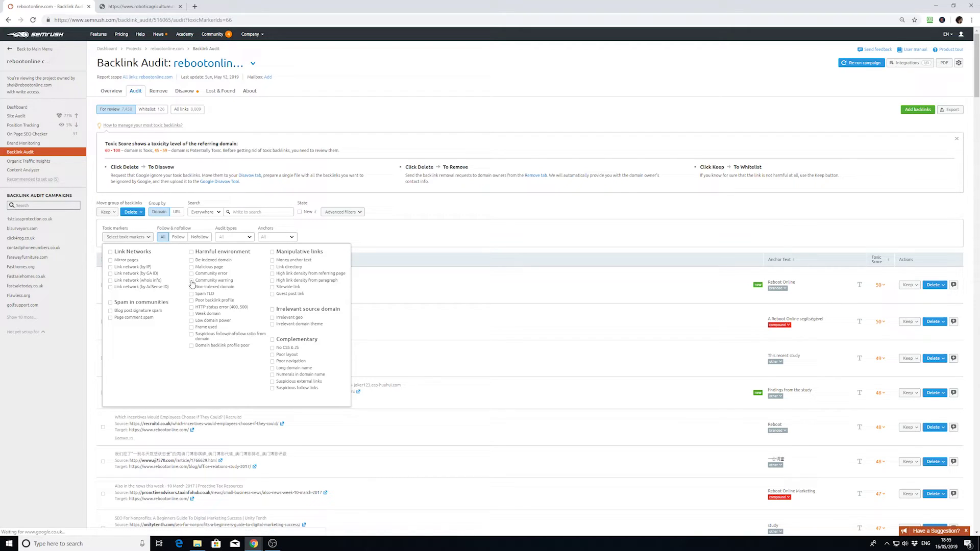
left_click(389, 243)
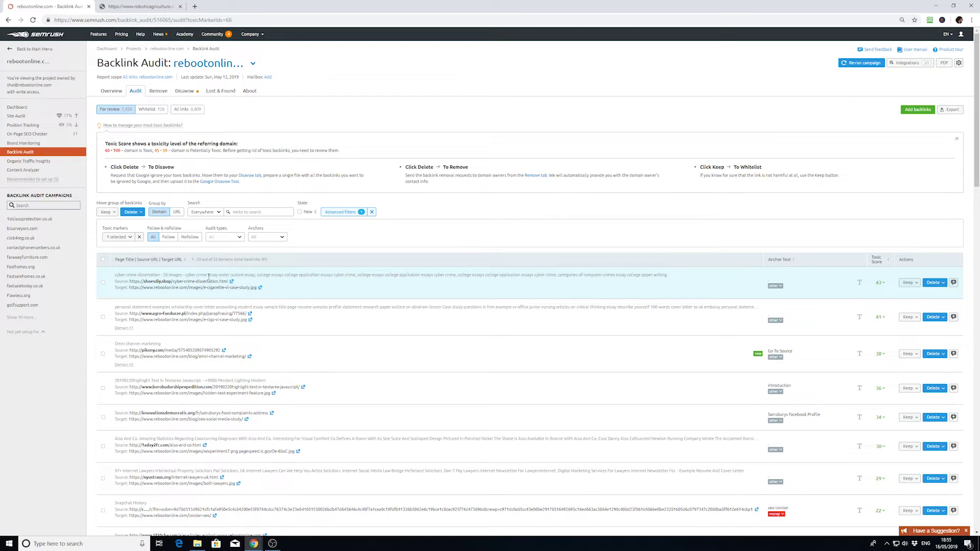
scroll(164, 319, "down", 1)
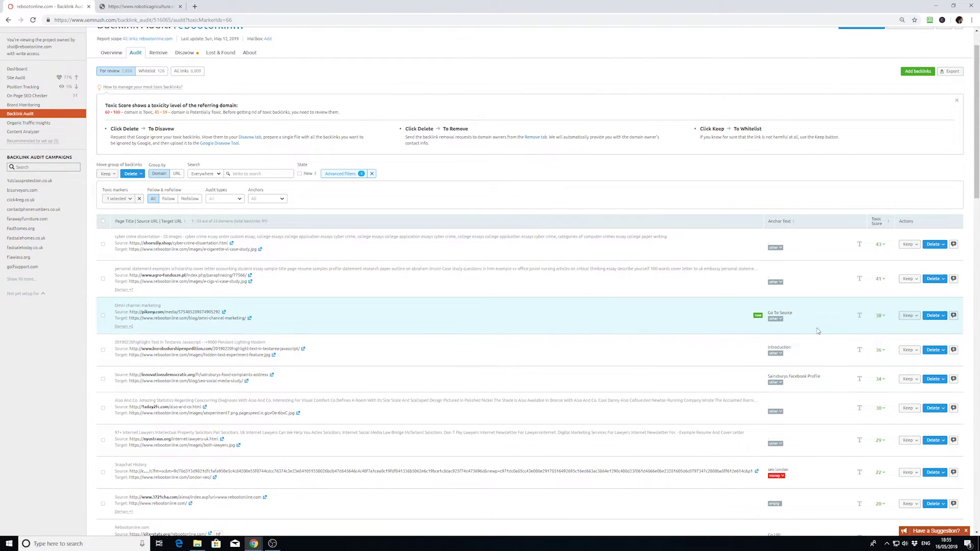
Select all filtered backlinks, move their domains to the disavow list, and clear the marker filter.
left_click(103, 223)
left_click(131, 174)
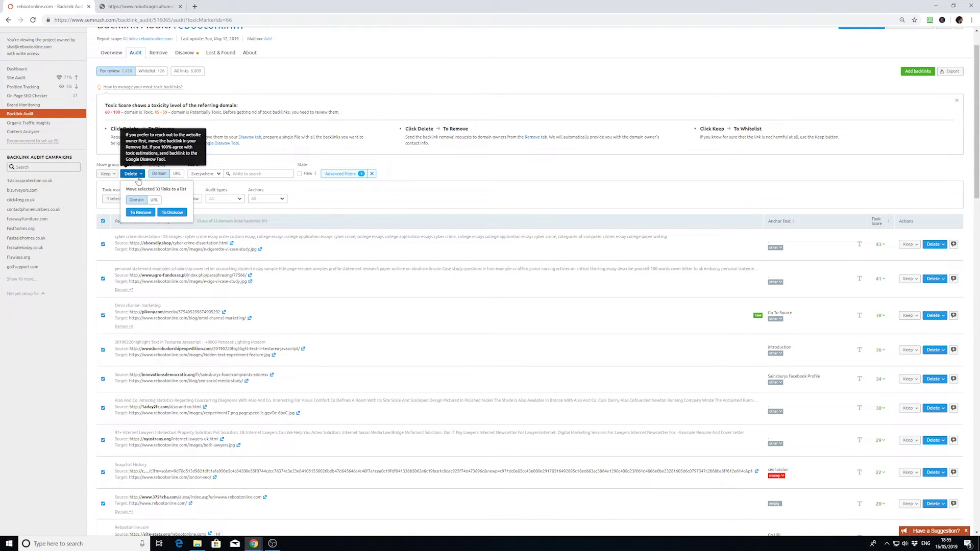
left_click(170, 213)
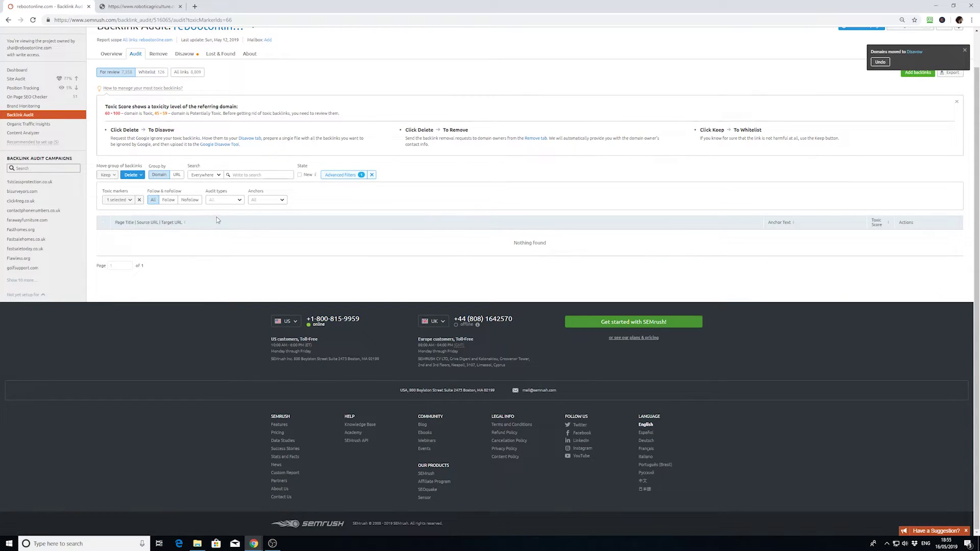
left_click(138, 200)
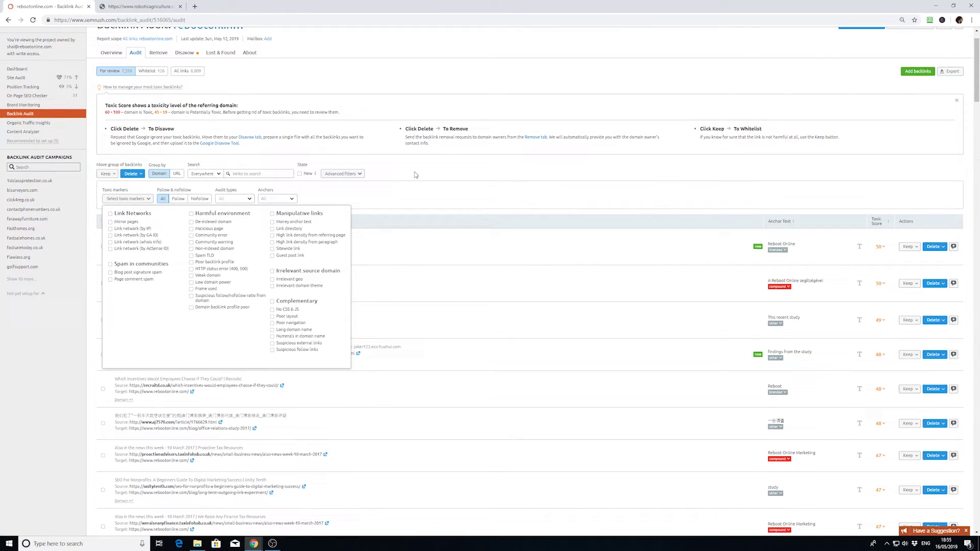
Switch to the Disavow tab and export the disavow list as a .txt file.
left_click(414, 187)
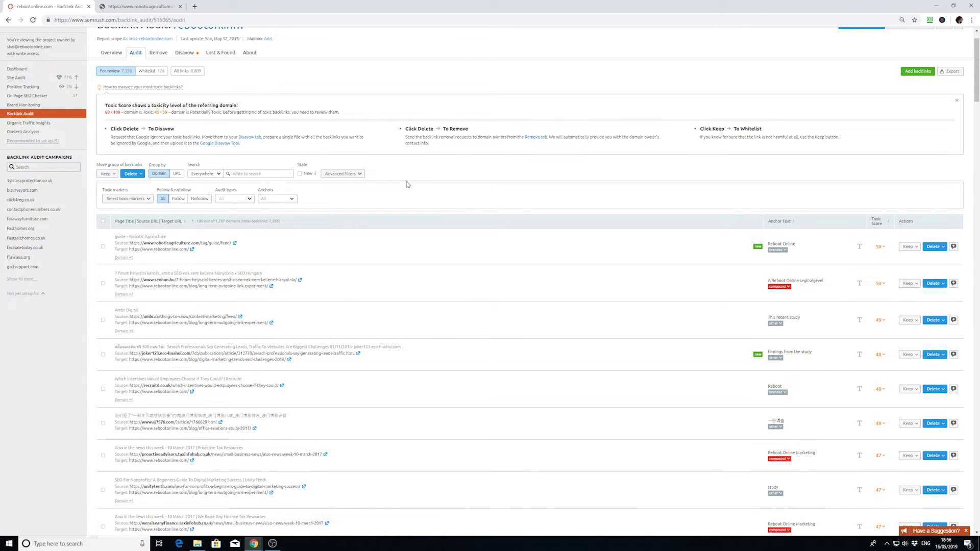
scroll(407, 181, "up", 3)
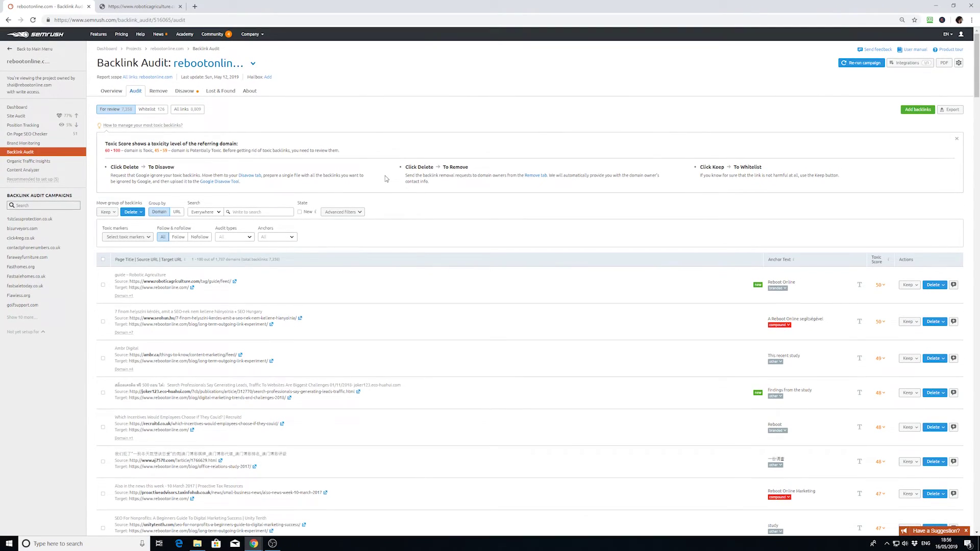
left_click(185, 91)
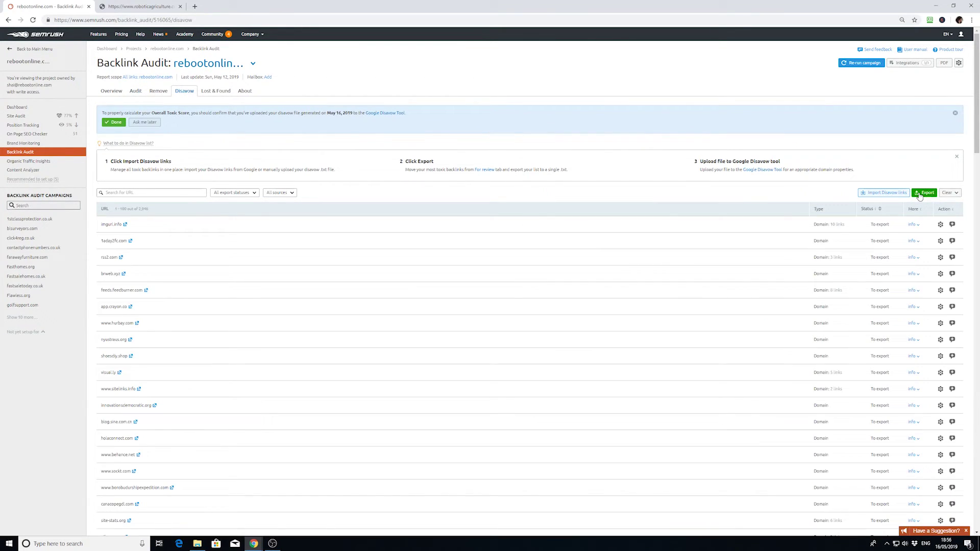
left_click(923, 191)
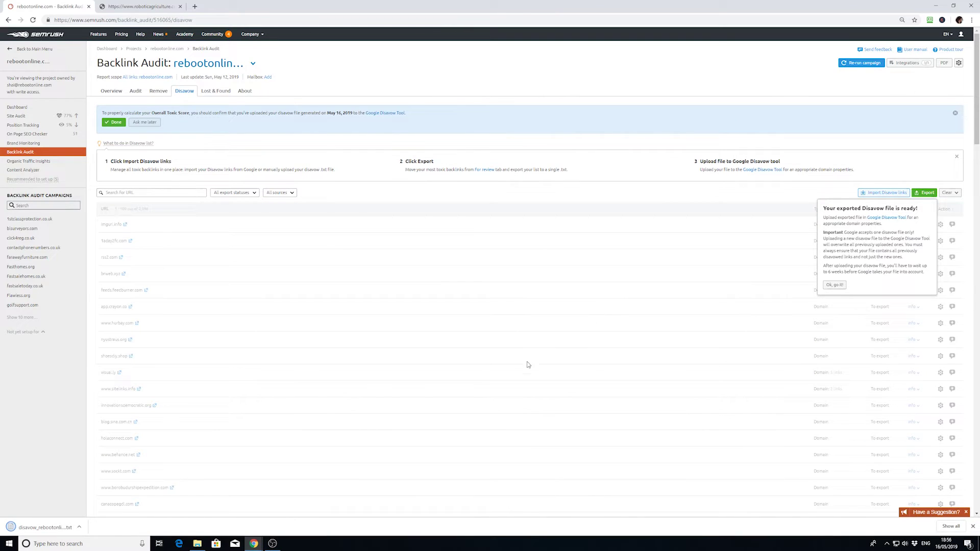
View the downloaded disavow .txt of domain entries in Notepad and close it.
left_click(46, 527)
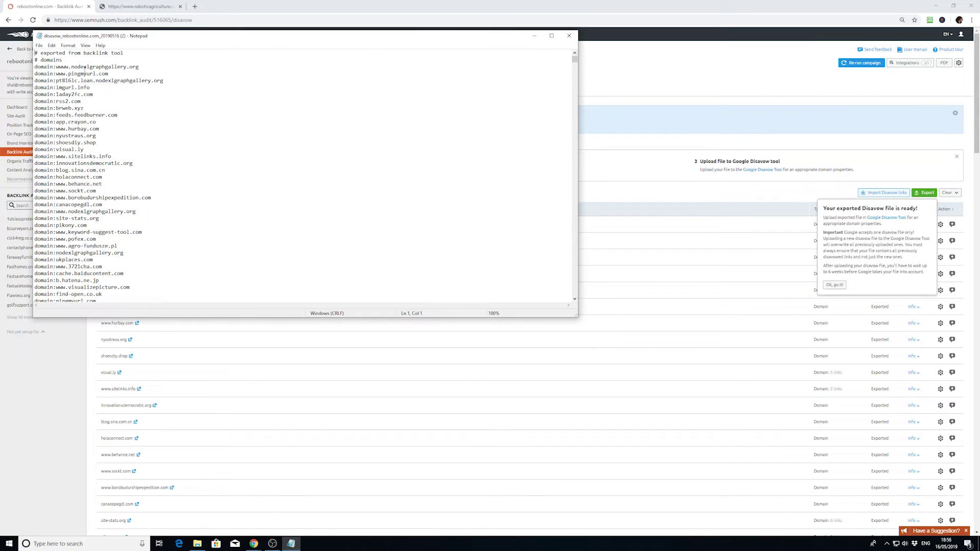
left_click(568, 36)
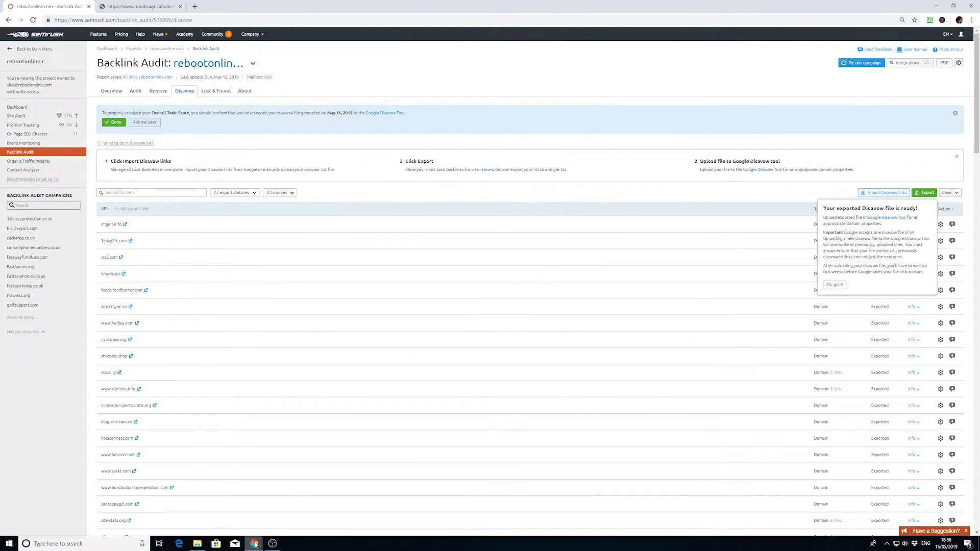
mouse_move(253, 544)
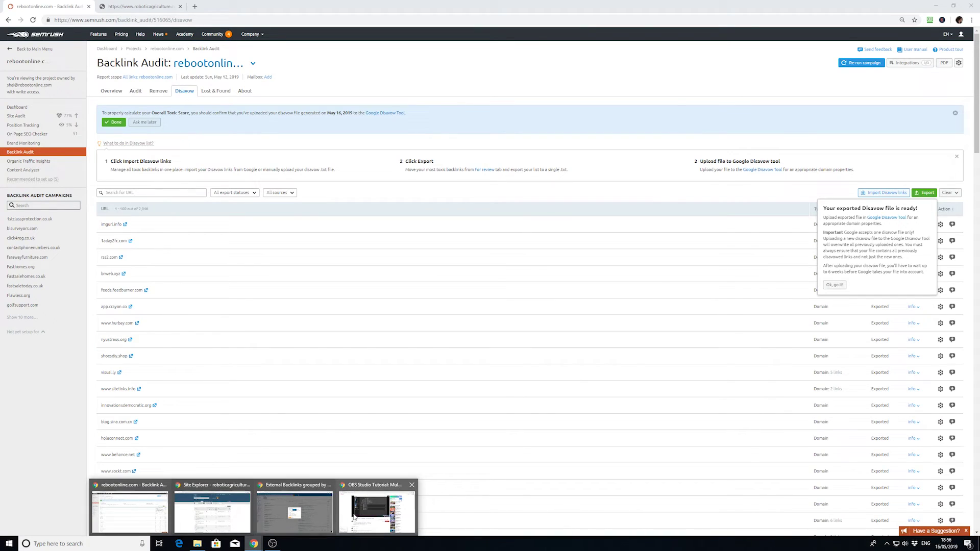
Switch to Google Search Console and open the Disavow Links submission dialog.
left_click(375, 512)
left_click(46, 6)
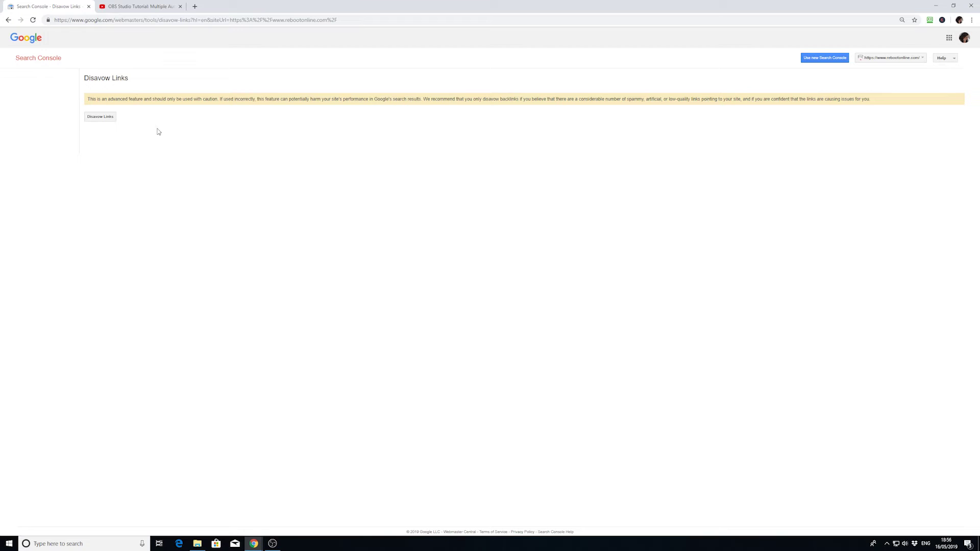
left_click(113, 118)
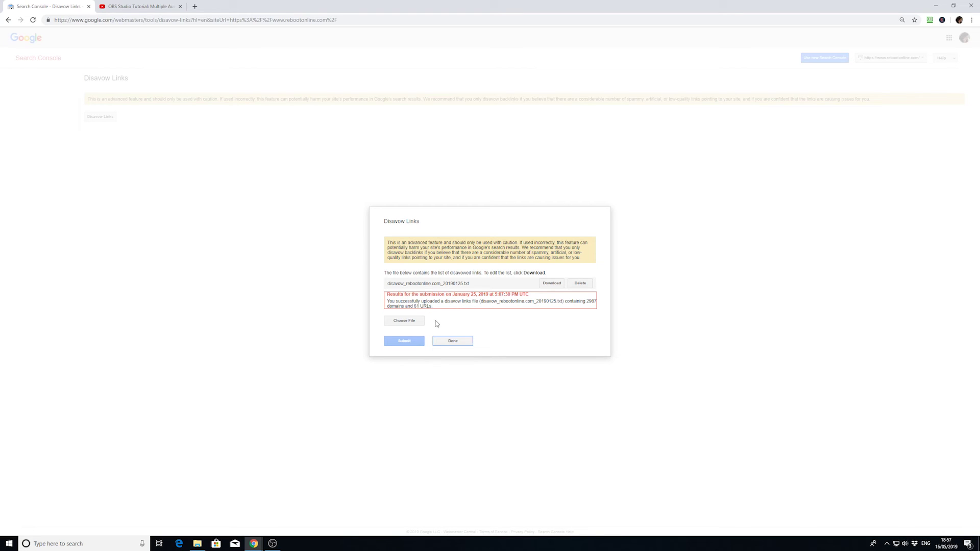
Start choosing a disavow file to upload, then cancel the file picker.
left_click(404, 321)
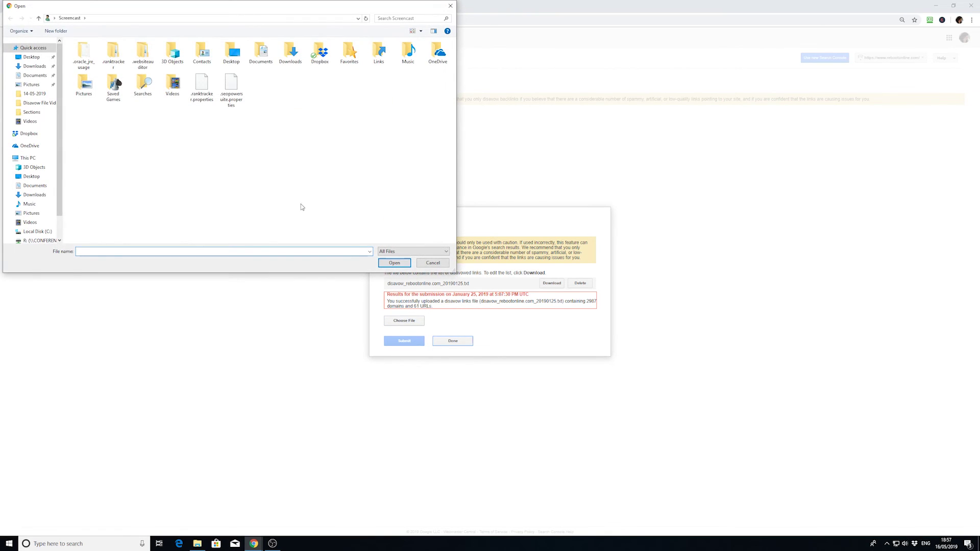
left_click(433, 264)
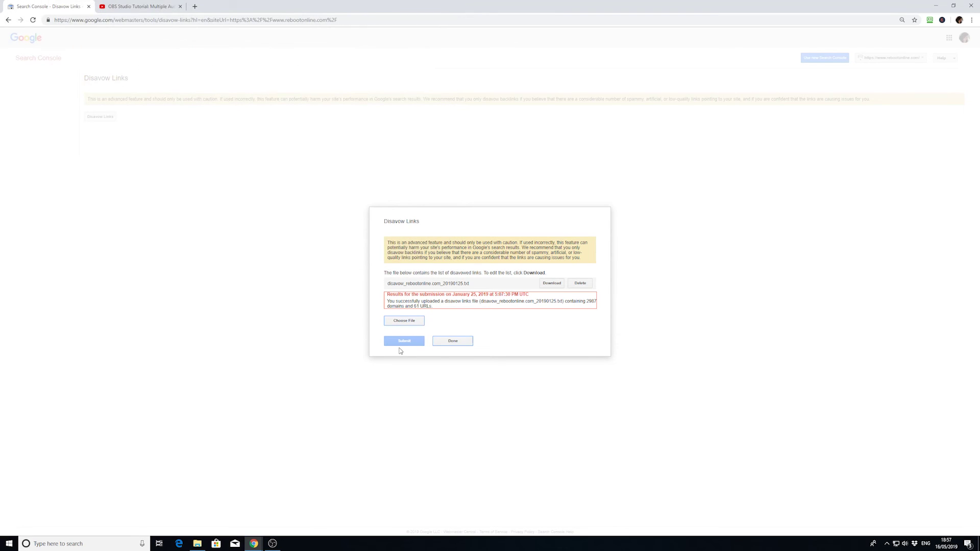